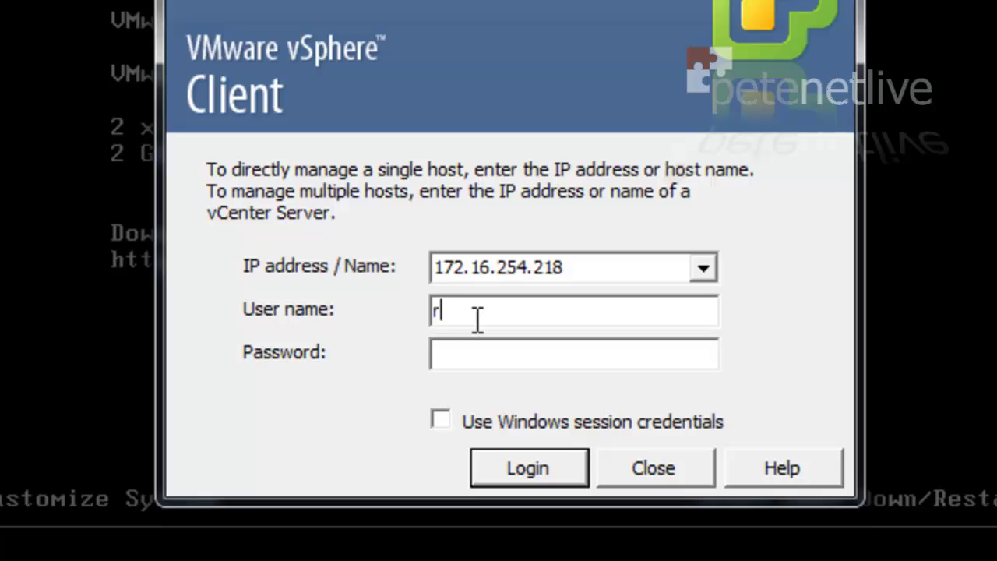
pyautogui.write('oot')
pyautogui.write('*******')
# Connect to host 172.16.254.218 as root and show its Configuration > Storage datastores
pyautogui.press('Return')
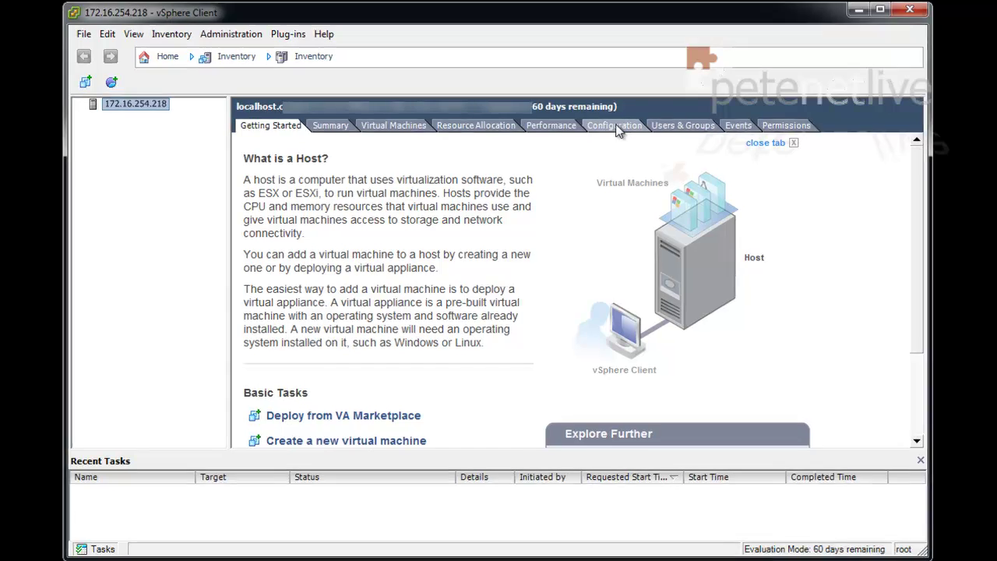
pyautogui.click(619, 130)
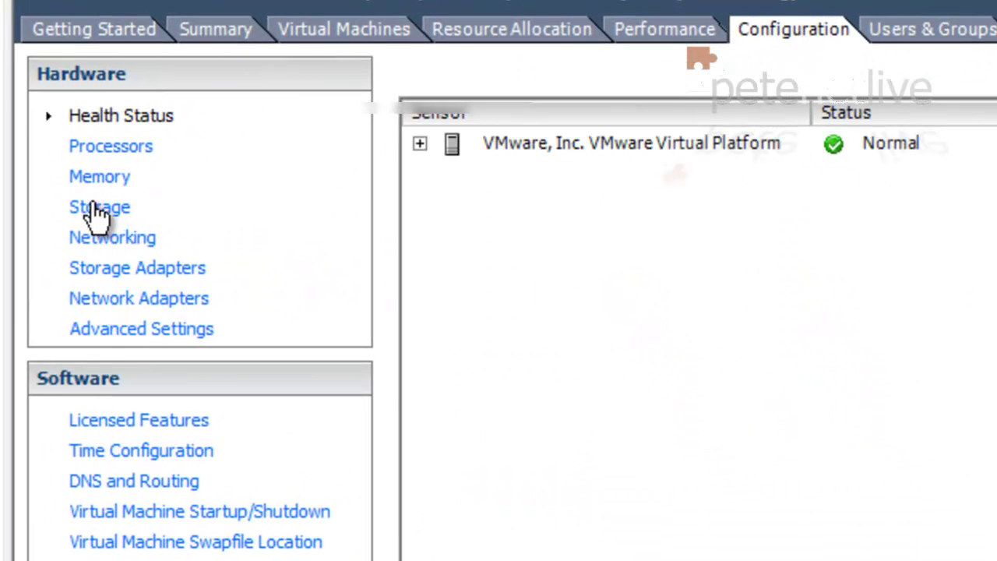
pyautogui.click(98, 208)
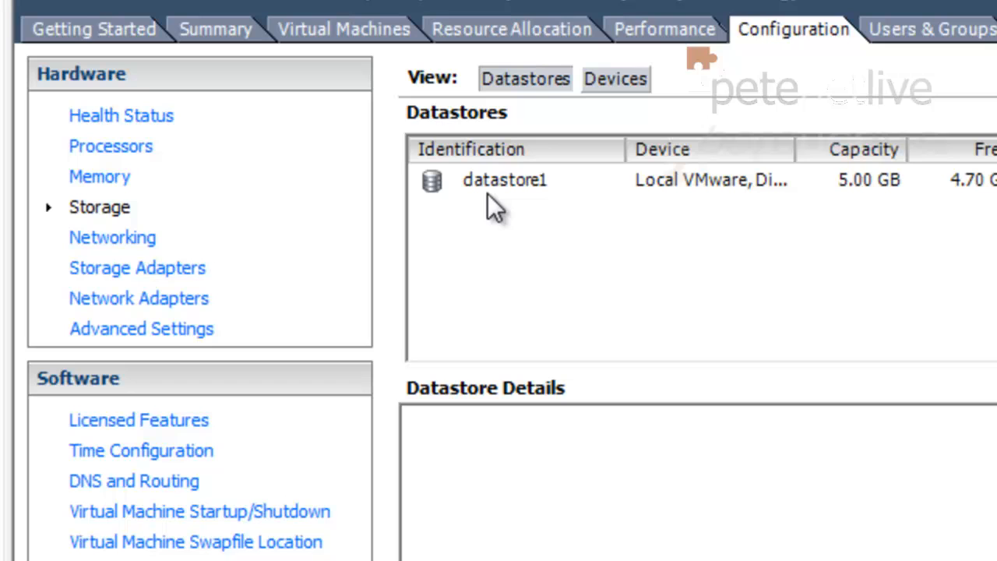
# Browse datastore1's files from its context menu
pyautogui.click(500, 181)
pyautogui.rightClick(520, 185)
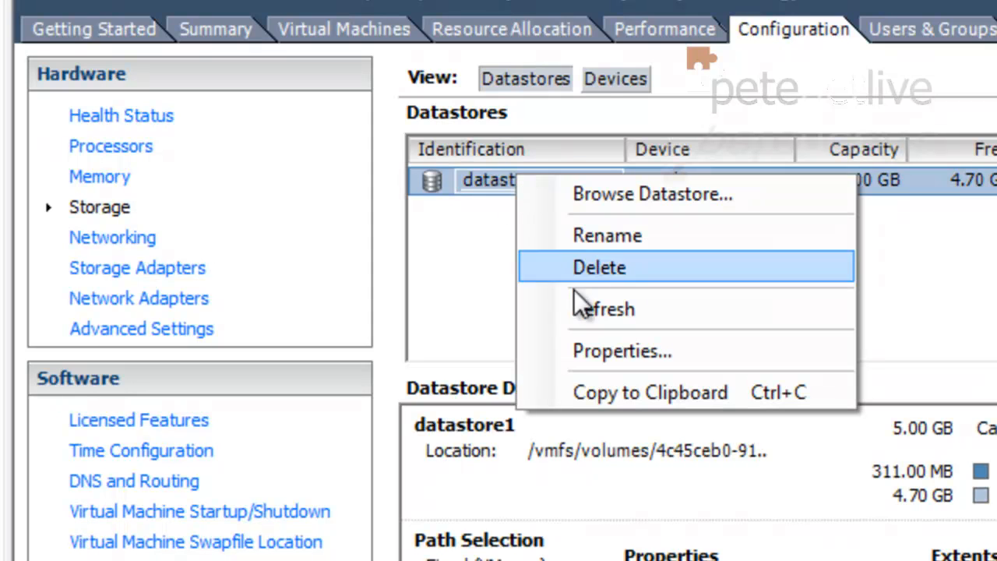
pyautogui.click(635, 195)
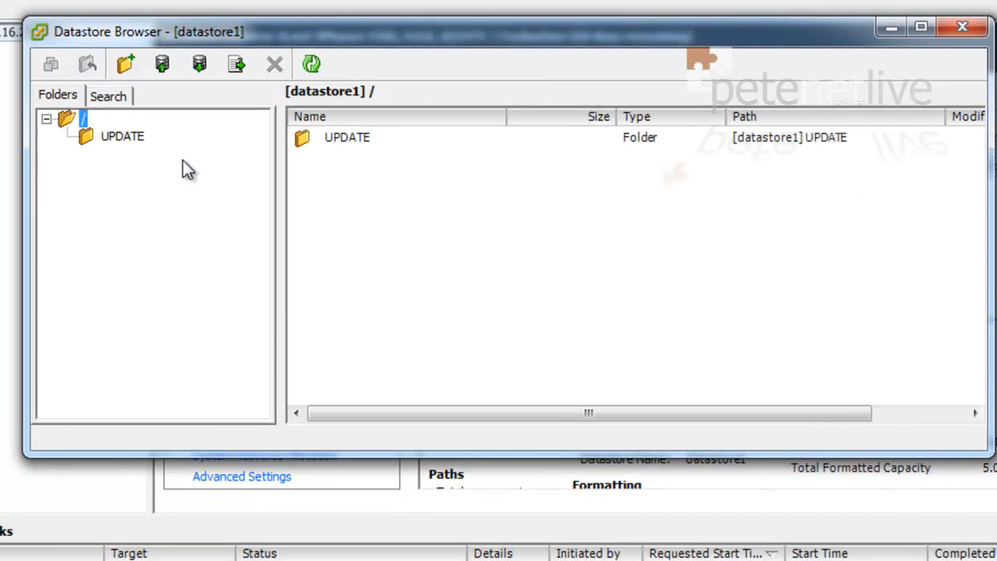
# Upload the ESXi 4.0-to-4.1.0 upgrade zip into the UPDATE folder and close the Datastore Browser
pyautogui.click(121, 137)
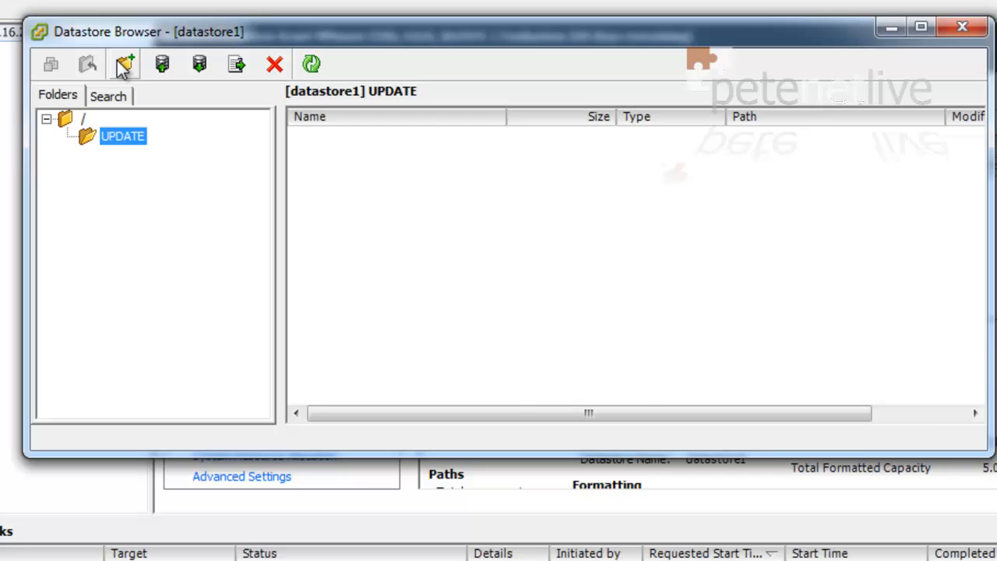
pyautogui.click(162, 64)
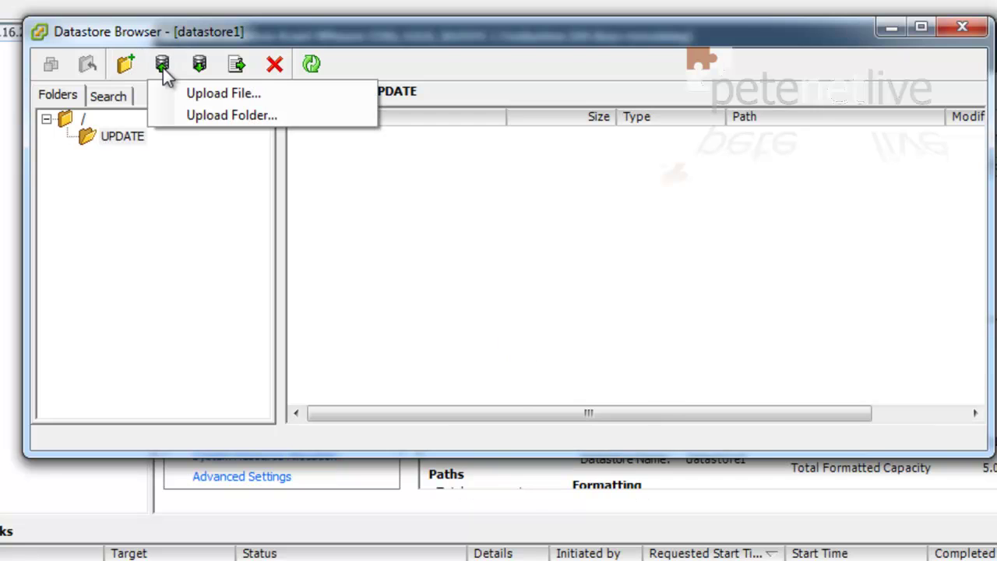
pyautogui.click(195, 97)
pyautogui.click(281, 194)
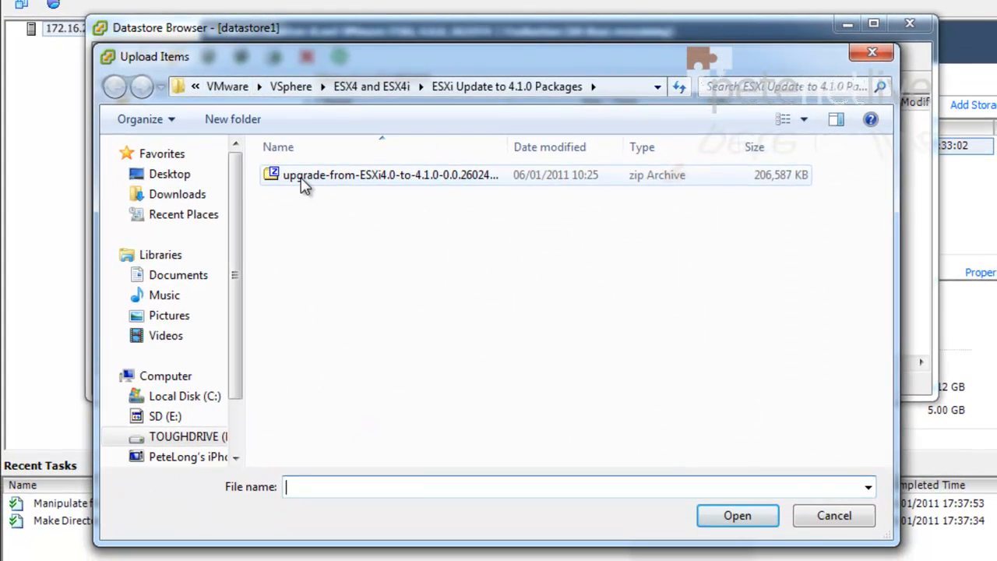
pyautogui.click(734, 516)
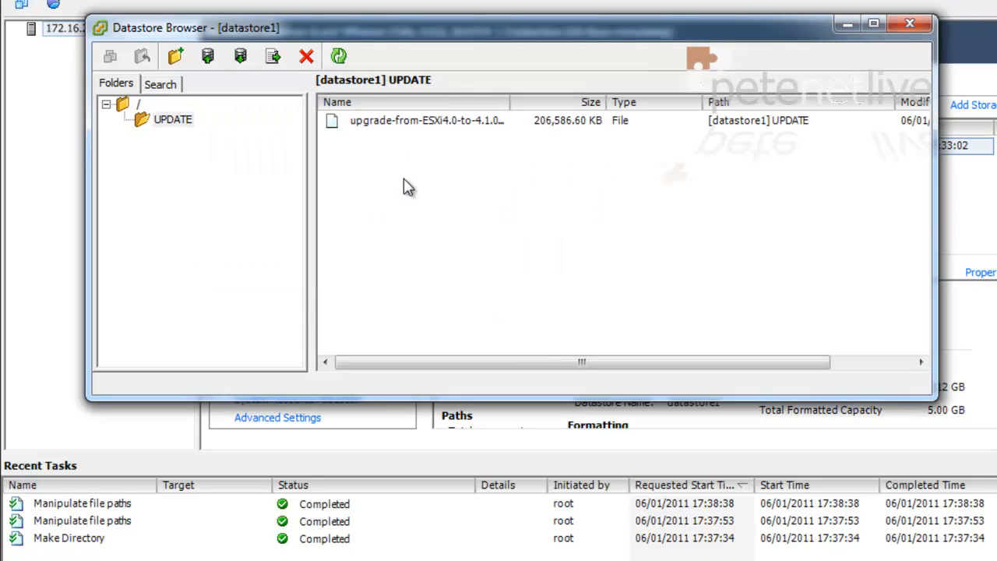
pyautogui.click(420, 119)
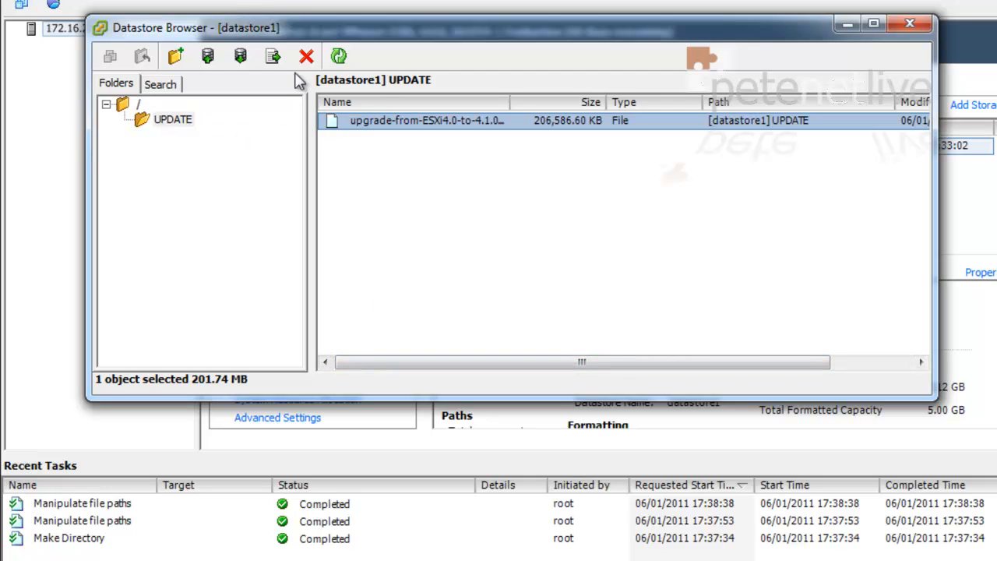
pyautogui.click(916, 27)
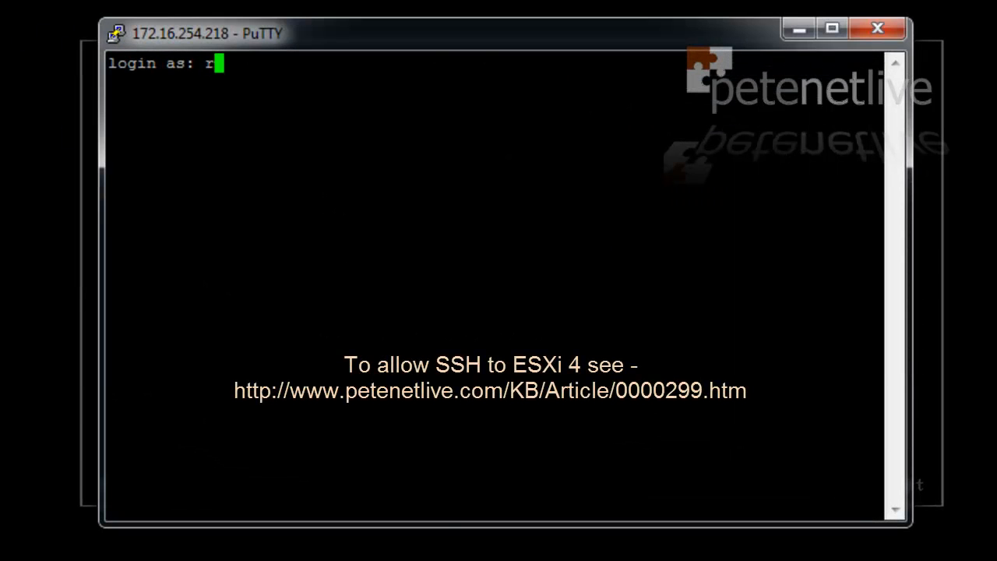
pyautogui.write('root')
# Log in to the SSH shell as root and list /vmfs/volumes to find datastore1's volume ID
pyautogui.press('Return')
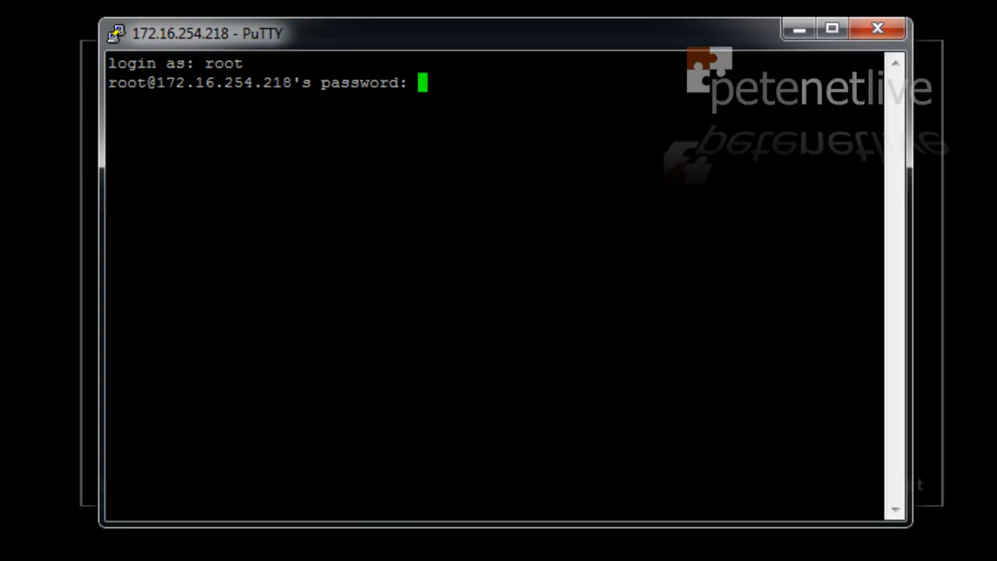
pyautogui.press('Return')
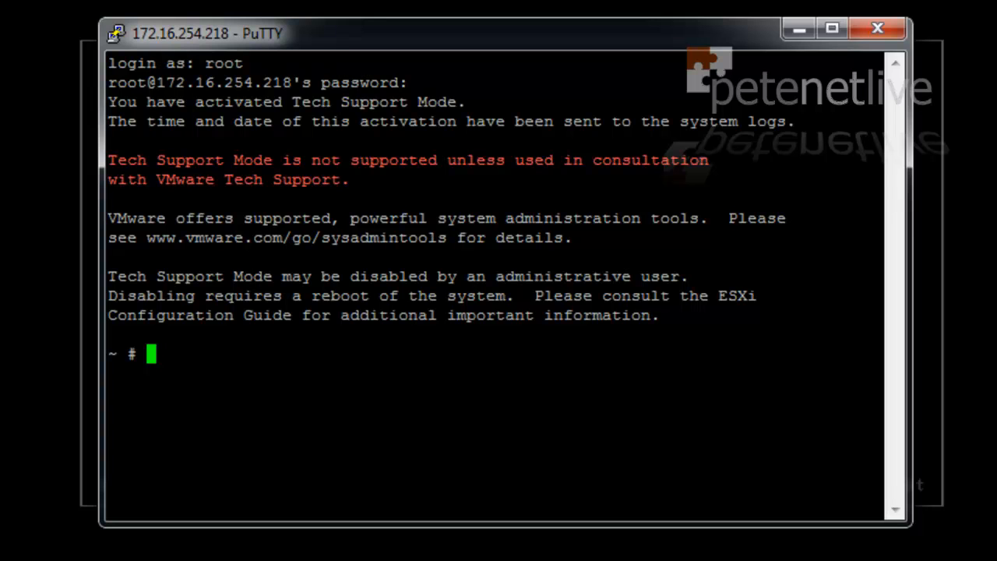
pyautogui.write('ls -l /vmfs/volumes/')
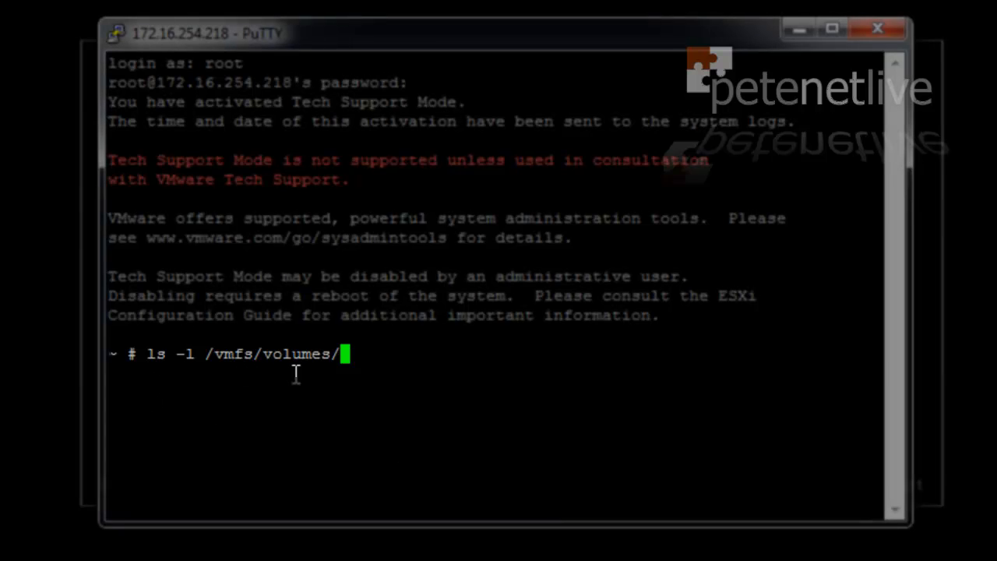
pyautogui.press('Return')
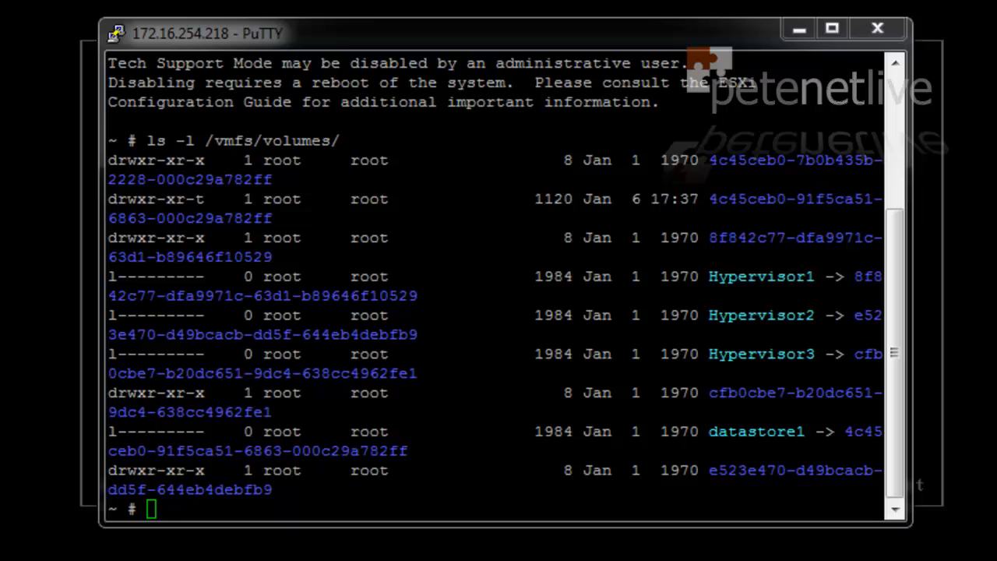
# Enter maintenance mode and stage the upgrade zip with esxupdate --bundle ... stage
pyautogui.click(156, 510)
pyautogui.write('vim-cmd /hostsvc/maintenance_mode_enter')
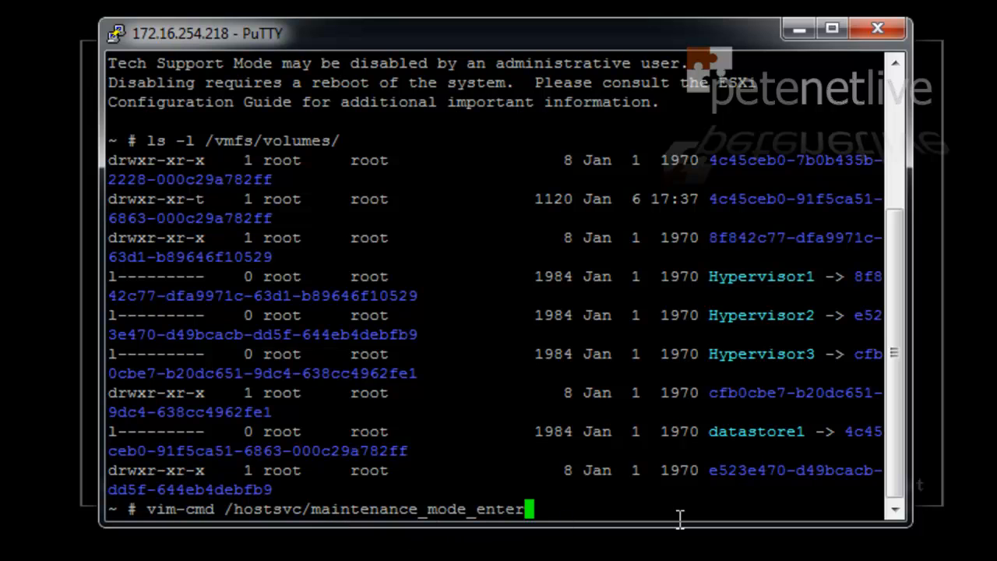
pyautogui.press('Return')
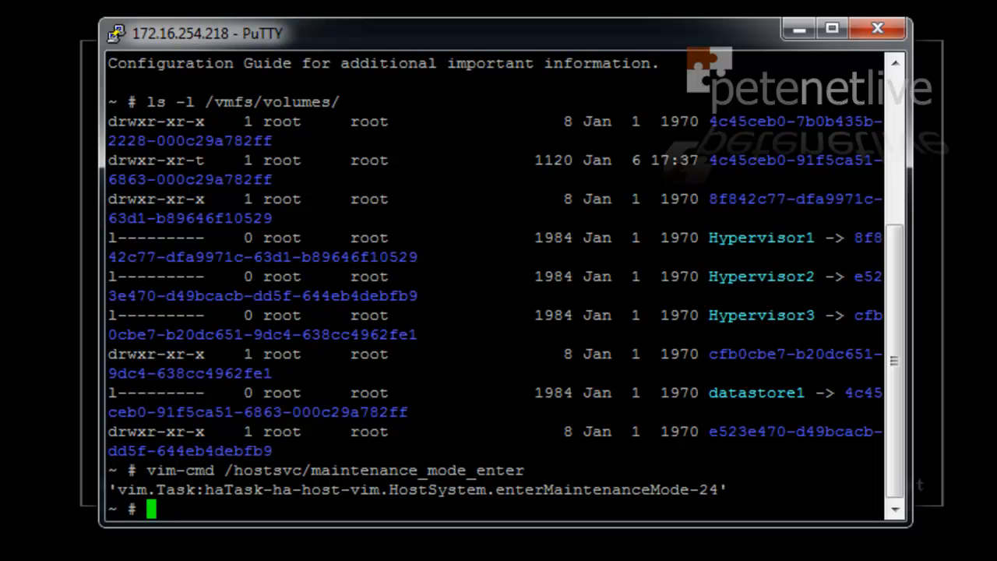
pyautogui.write('esxupdate --bundle=/vmfs/volumes/4c45ceb0-91f5ca51-6863-000c29a782ff/UPDATE/upgrade-from-ESXi4.0-to-4.1.0-0.0.260247-release.zip stage')
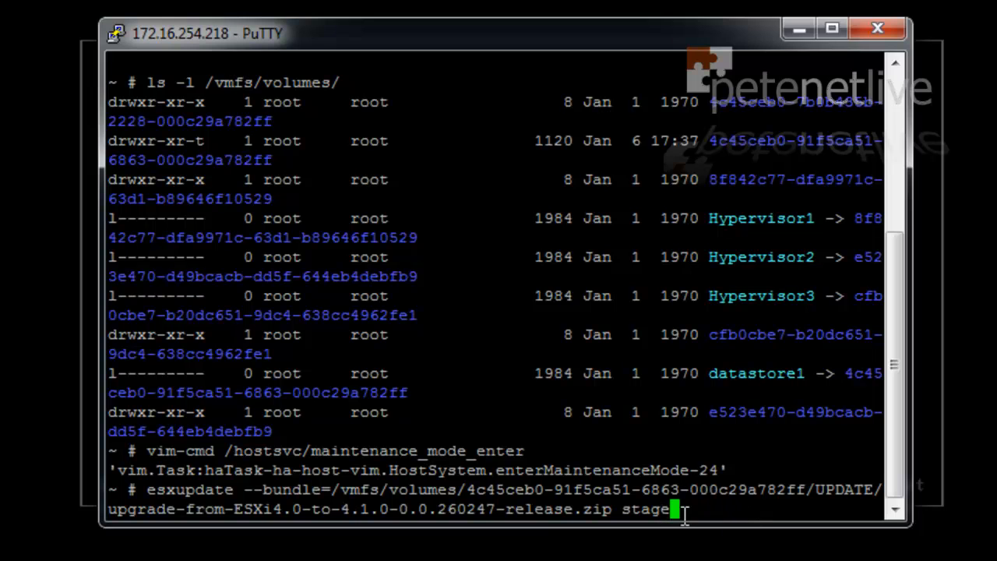
pyautogui.press('Return')
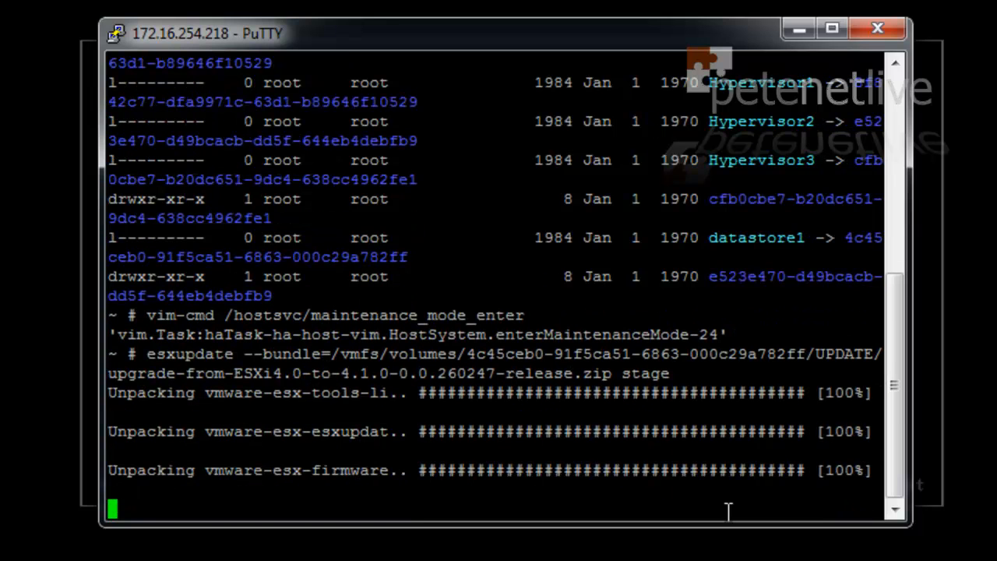
pyautogui.write('esxupdate --bundle=/vmfs/volumes/4c45ceb0-91f5ca51-6863-000c29a782ff/UPDATE/upgrade-from-ESXi4.0-to-4.1.0-0.0.260247-release.zip update')
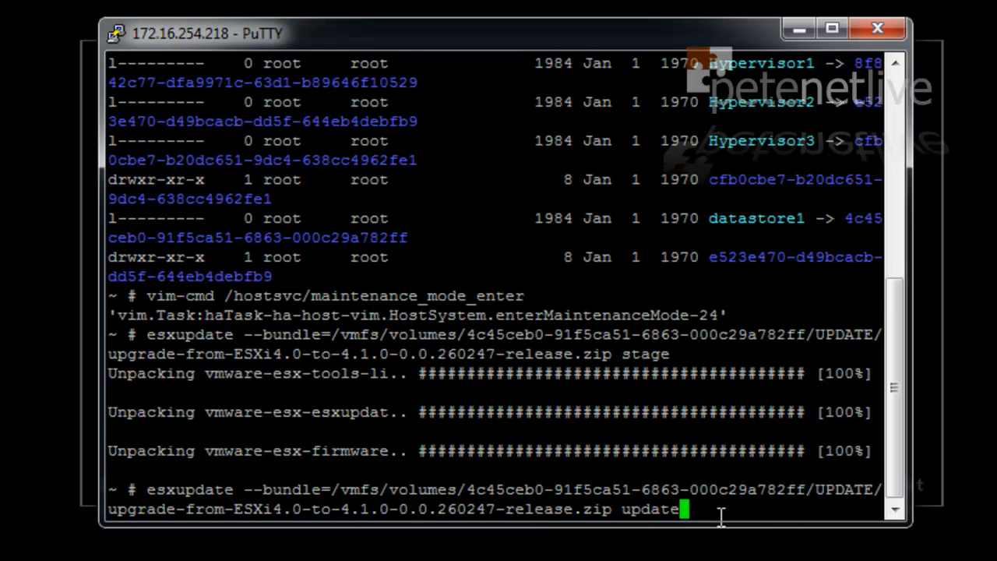
# Run esxupdate --bundle ... update and reboot the host into ESXi 4.1.0 build 260247
pyautogui.press('Return')
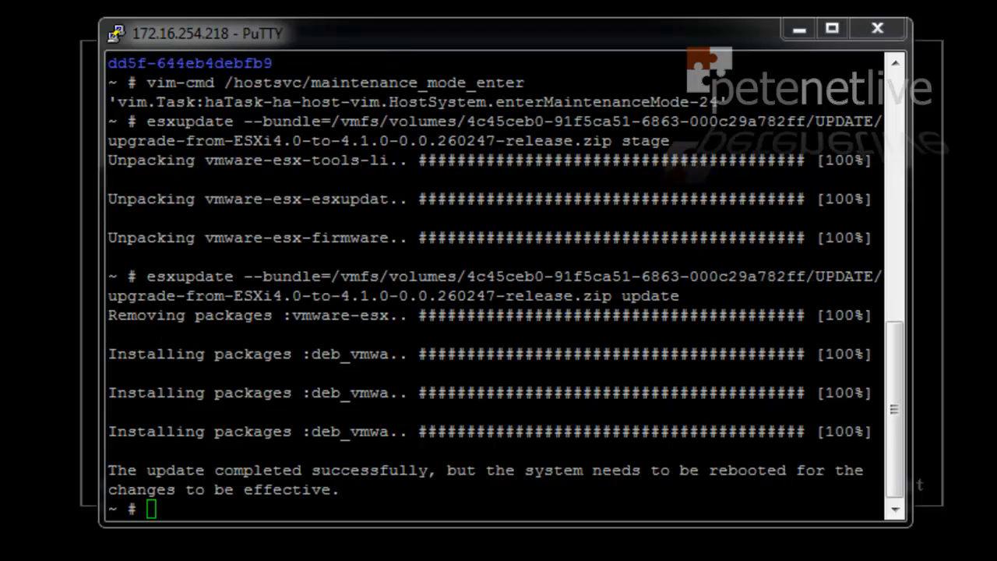
pyautogui.click(201, 509)
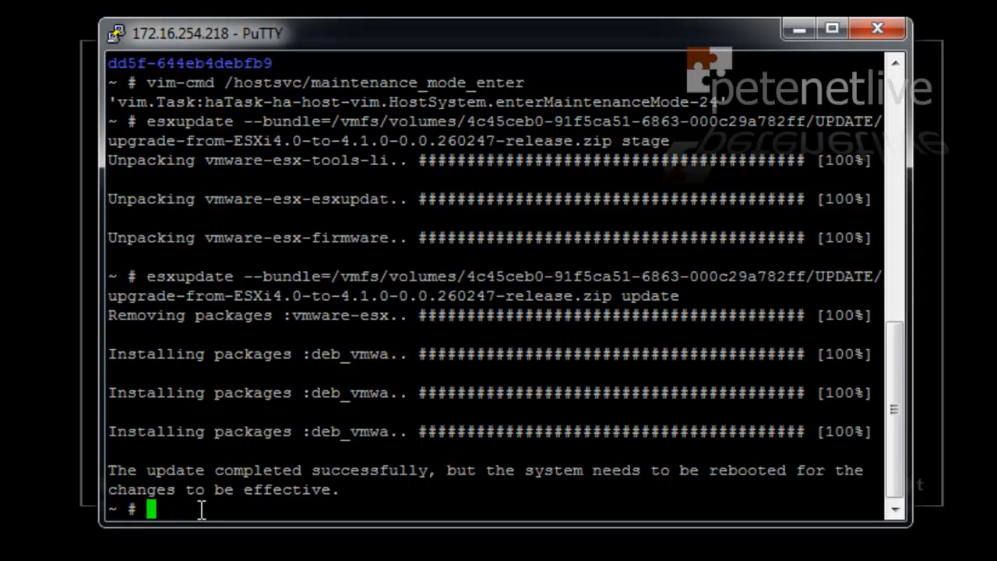
pyautogui.write('rebo')
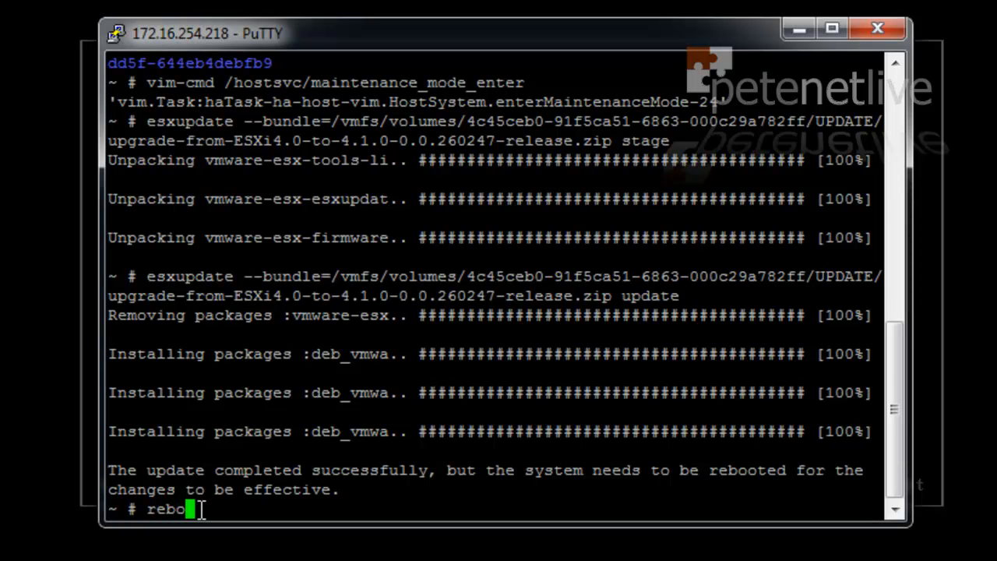
pyautogui.write('ot')
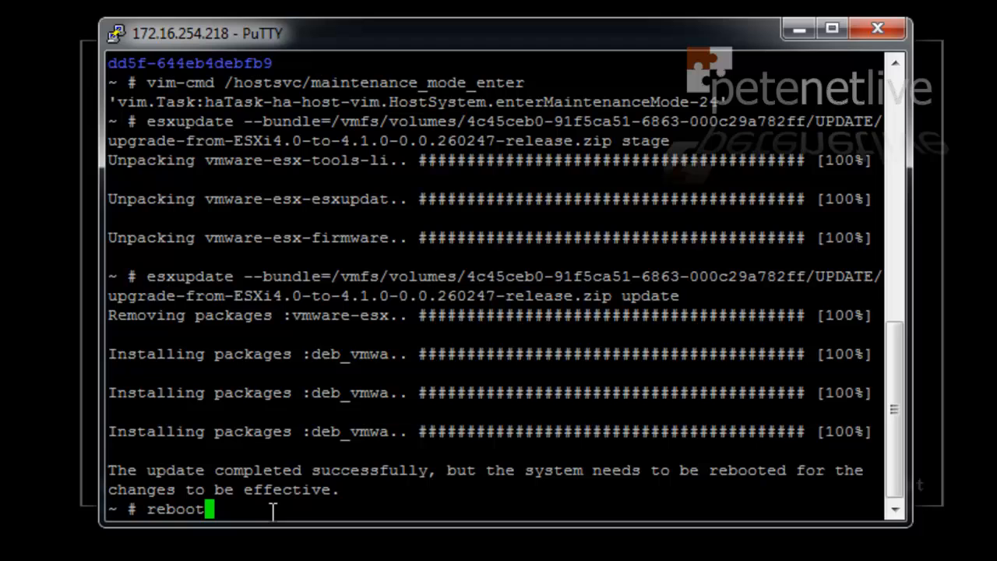
pyautogui.press('Return')
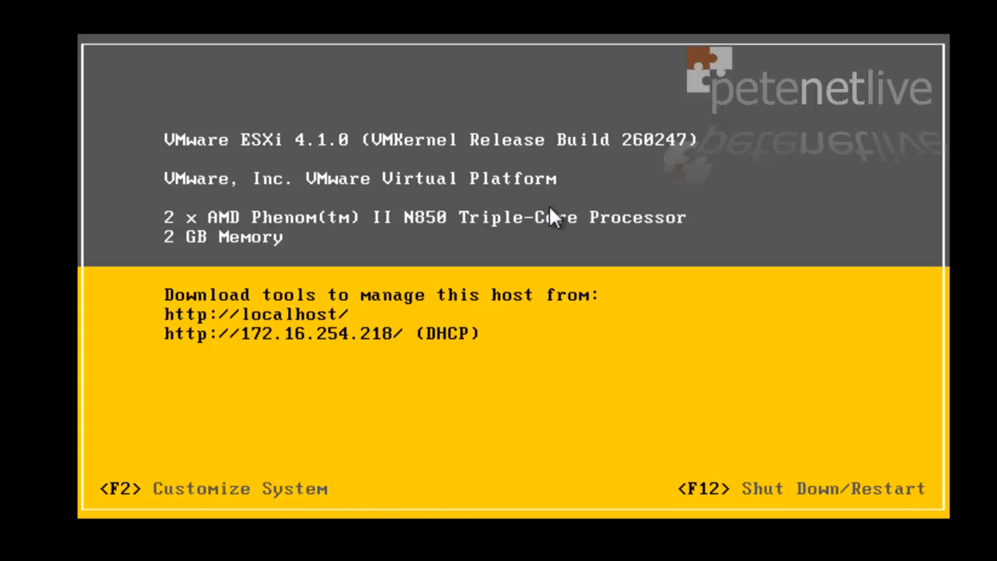
# Log in to the DCUI system customization as root
pyautogui.press('F2')
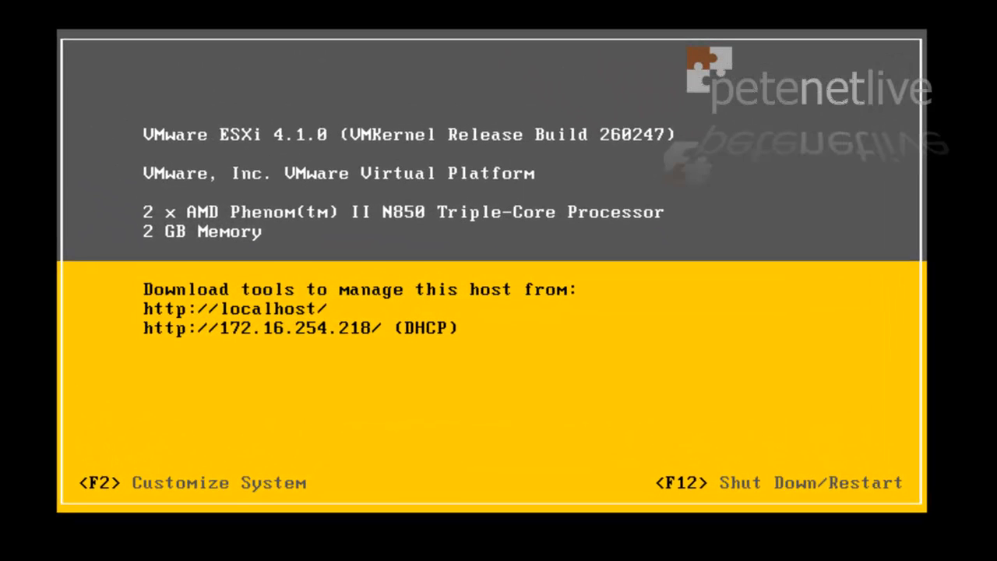
pyautogui.press('F2')
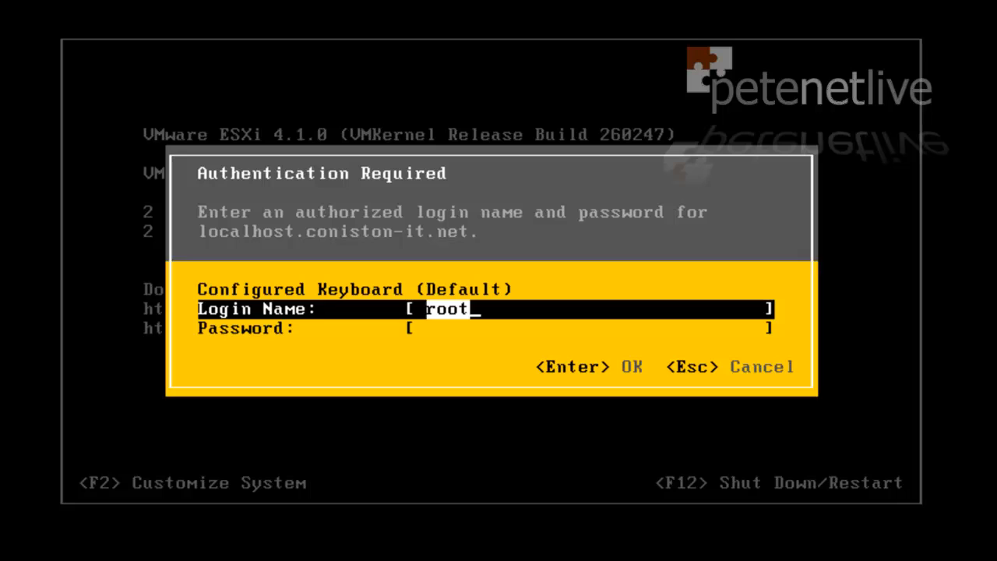
pyautogui.press('Tab')
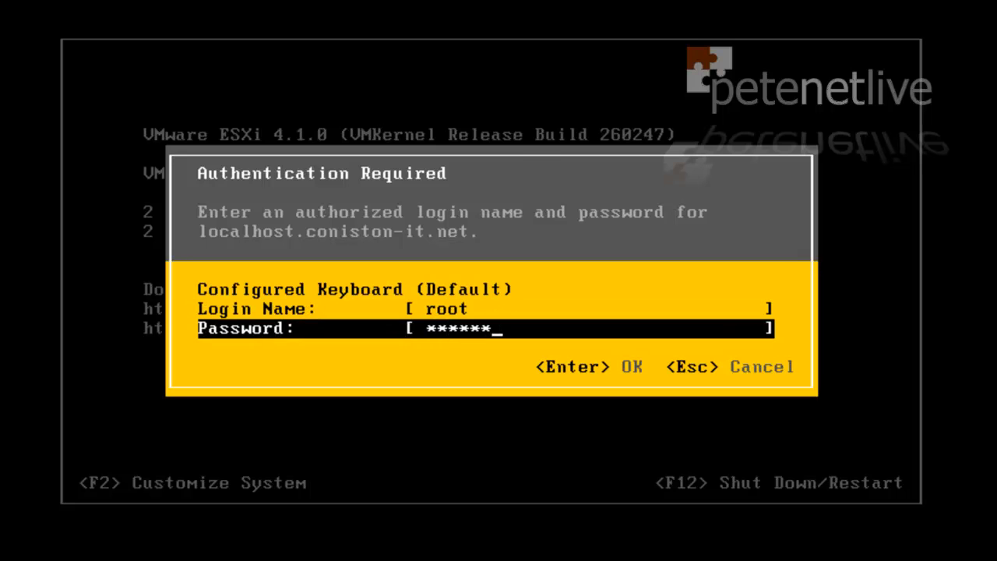
pyautogui.press('Return')
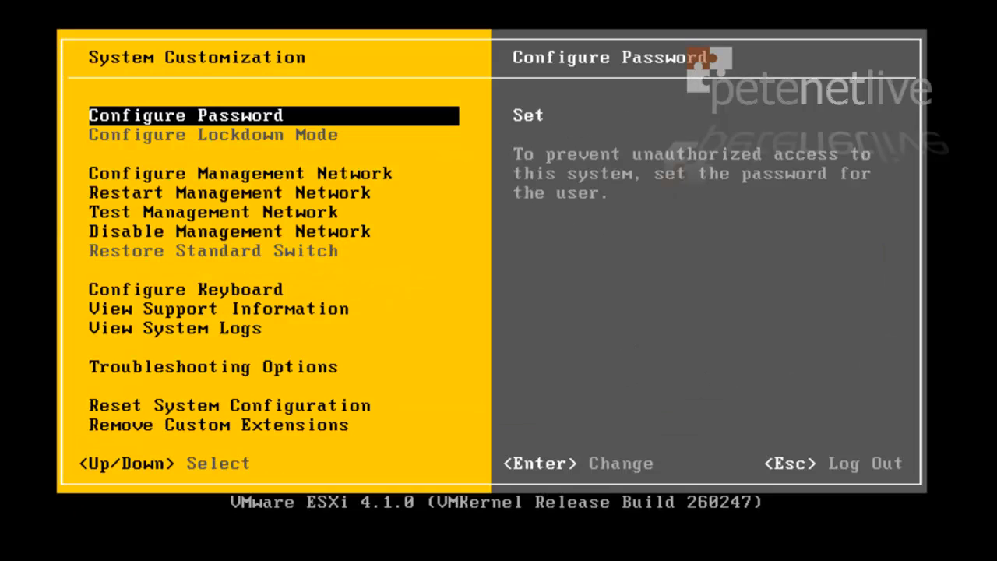
# Enable Remote Tech Support (SSH) under Troubleshooting Options
pyautogui.press('Down')
pyautogui.press('Down')
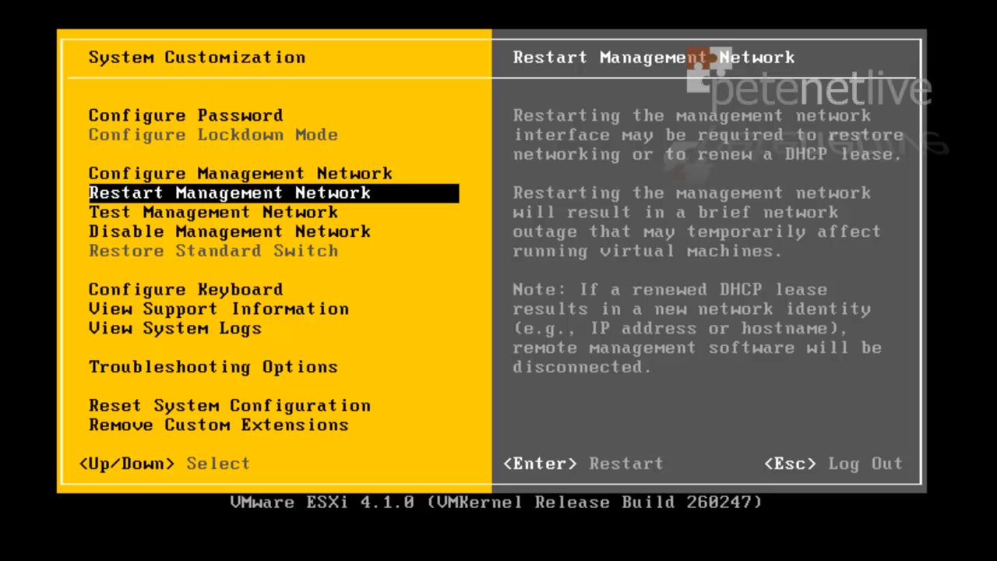
pyautogui.press('Down')
pyautogui.press('Down')
pyautogui.press('Down')
pyautogui.press('Down')
pyautogui.press('Down')
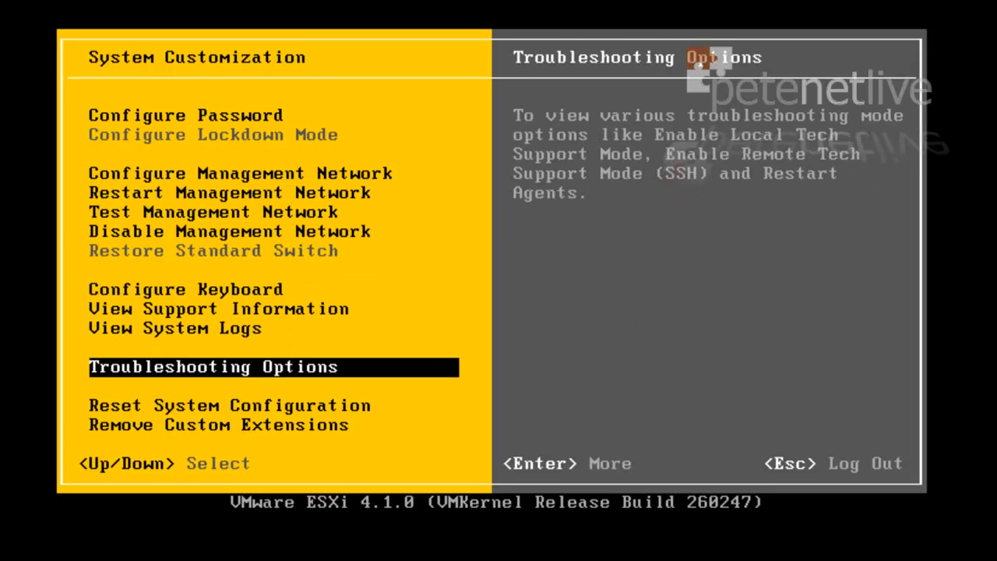
pyautogui.press('Return')
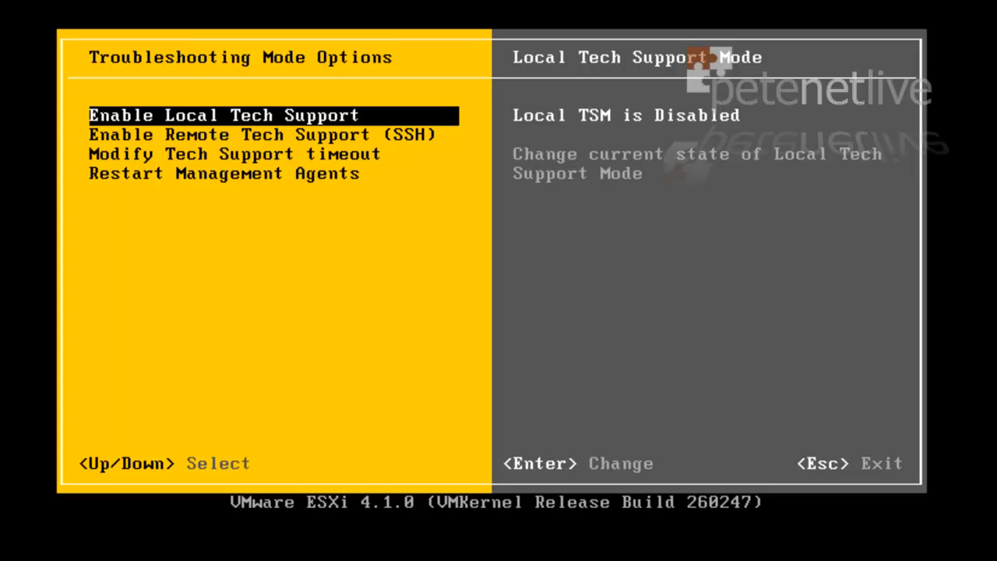
pyautogui.press('Down')
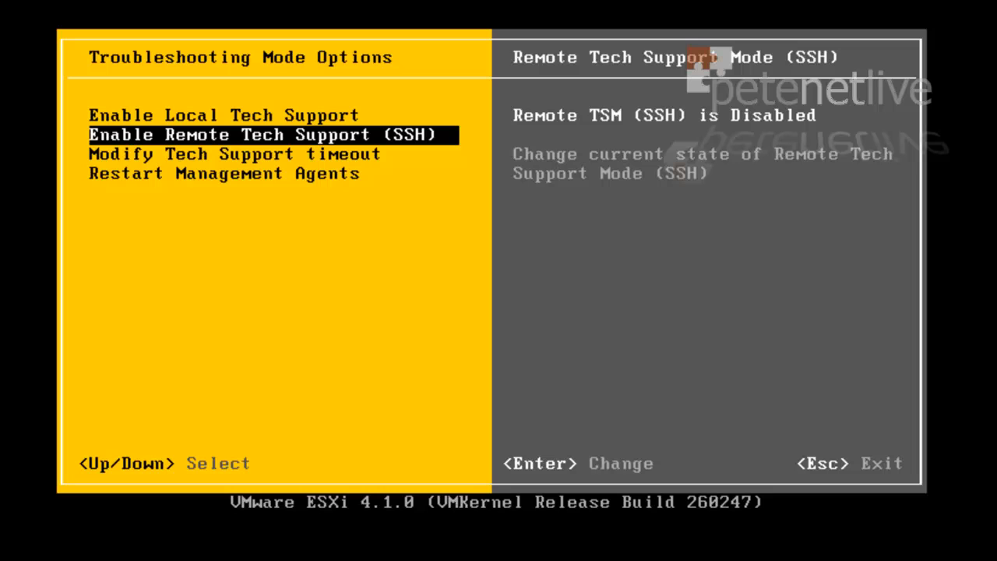
pyautogui.press('Return')
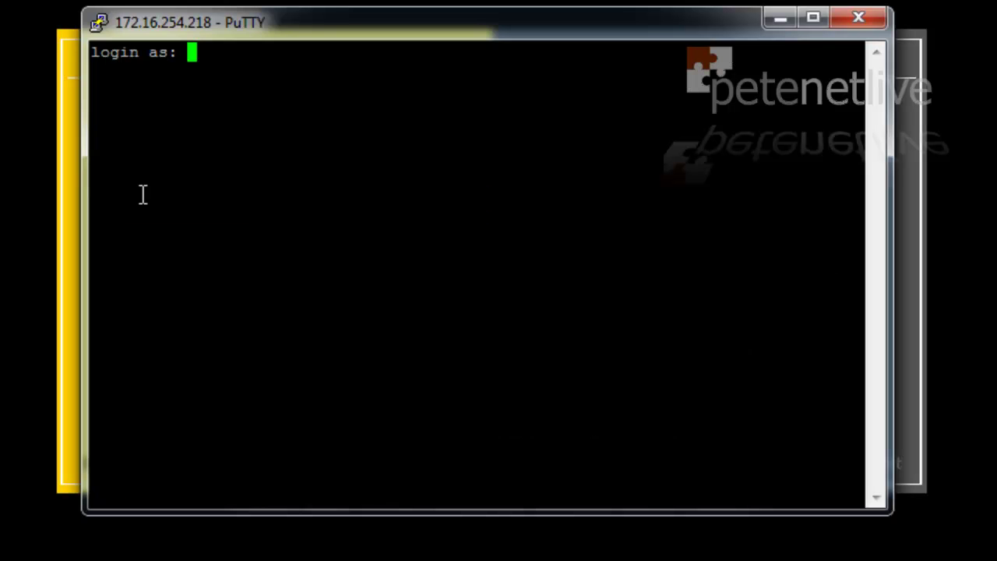
pyautogui.write('root')
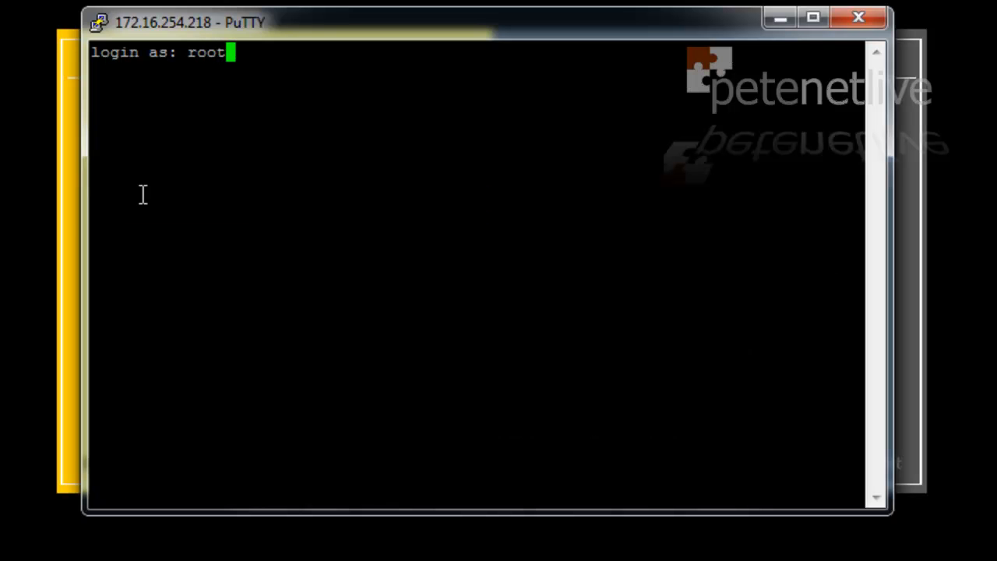
# Log in over SSH as root and run vim-cmd /hostsvc/maintenance_mode_exit
pyautogui.press('Return')
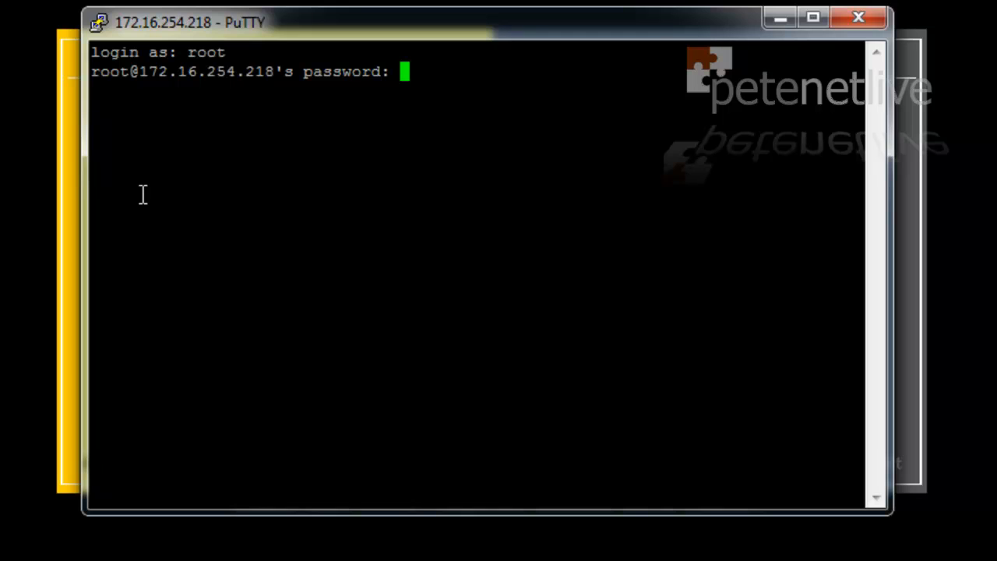
pyautogui.press('Return')
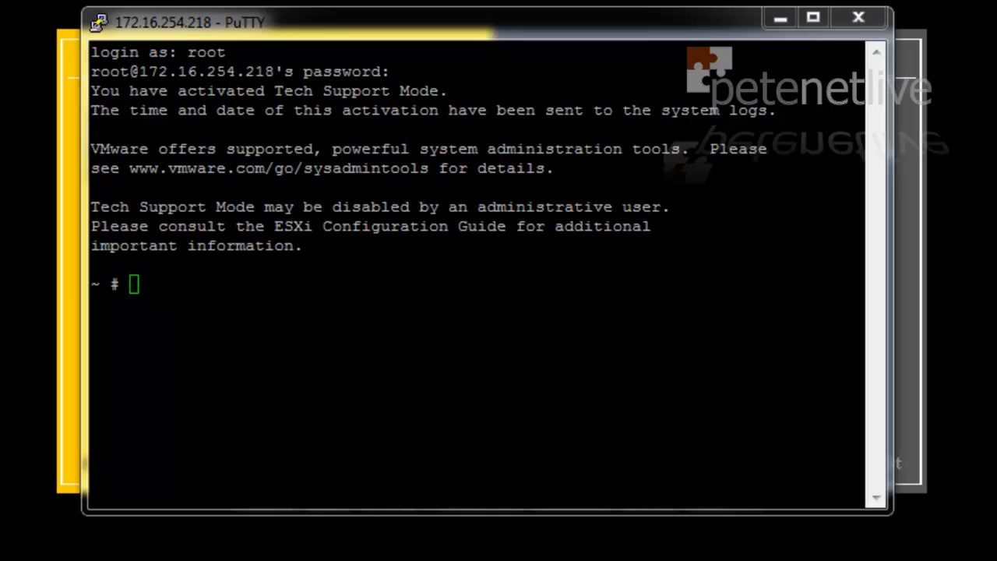
pyautogui.click(141, 335)
pyautogui.write('vim-cmd /hostsvc/maintenance_mode_exit')
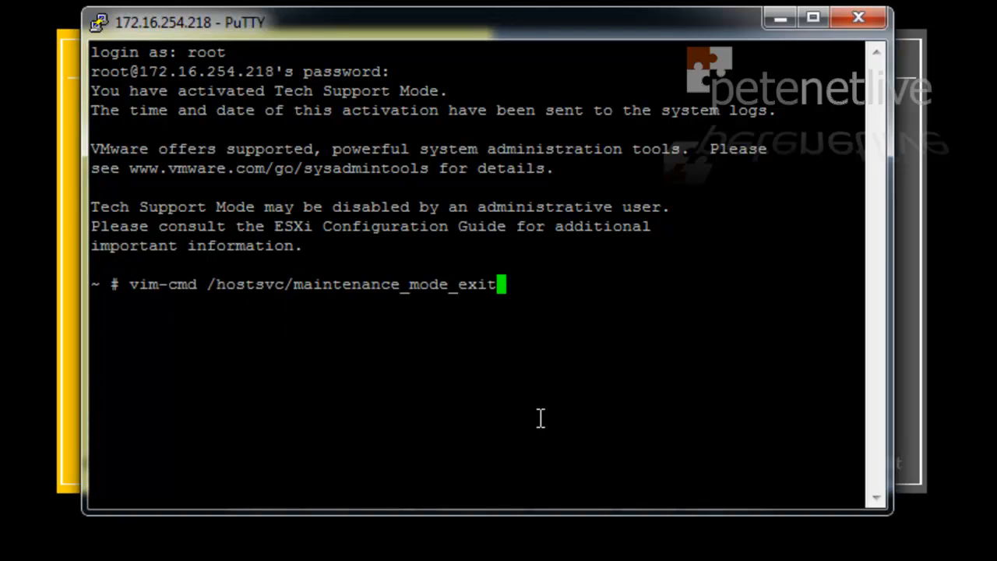
pyautogui.press('Return')
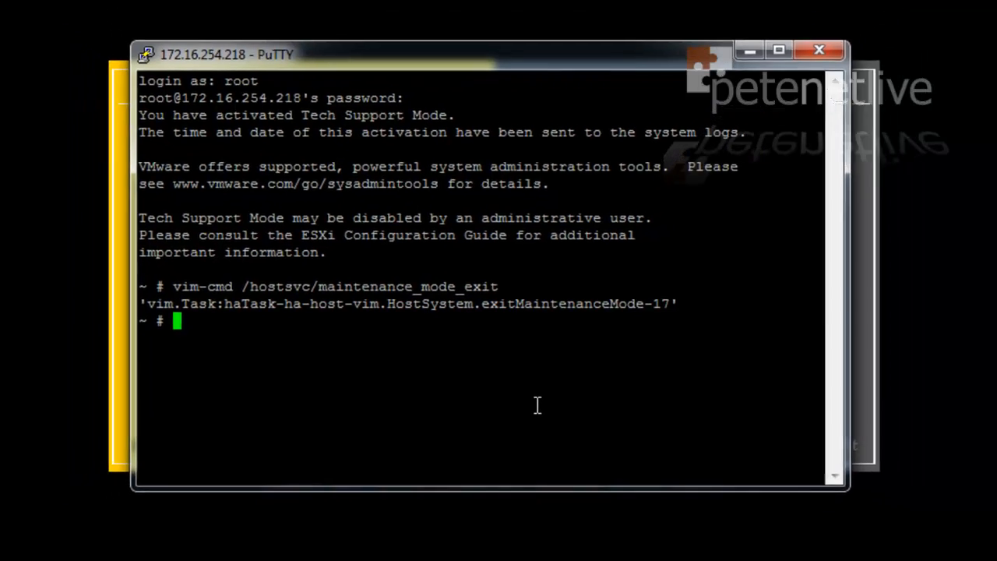